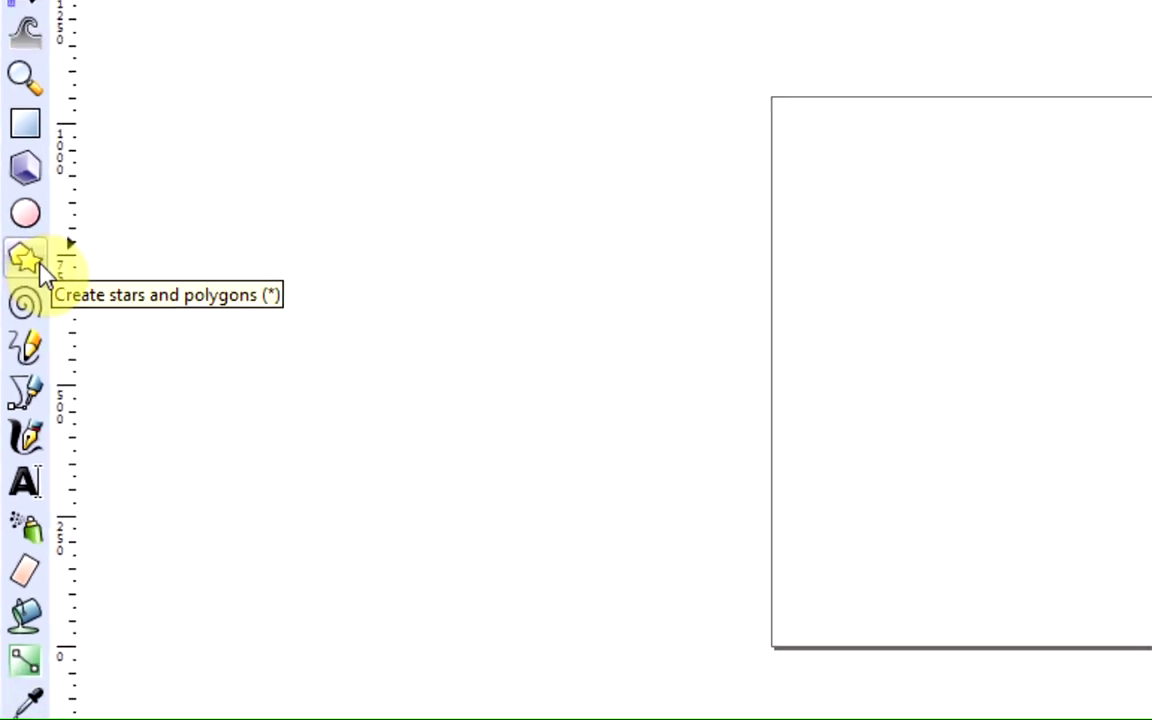
- Draw a three-pointed star-mode triangle beside the page, then enlarge and rotate it
{"action": "left_click", "coordinate": [28, 233]}
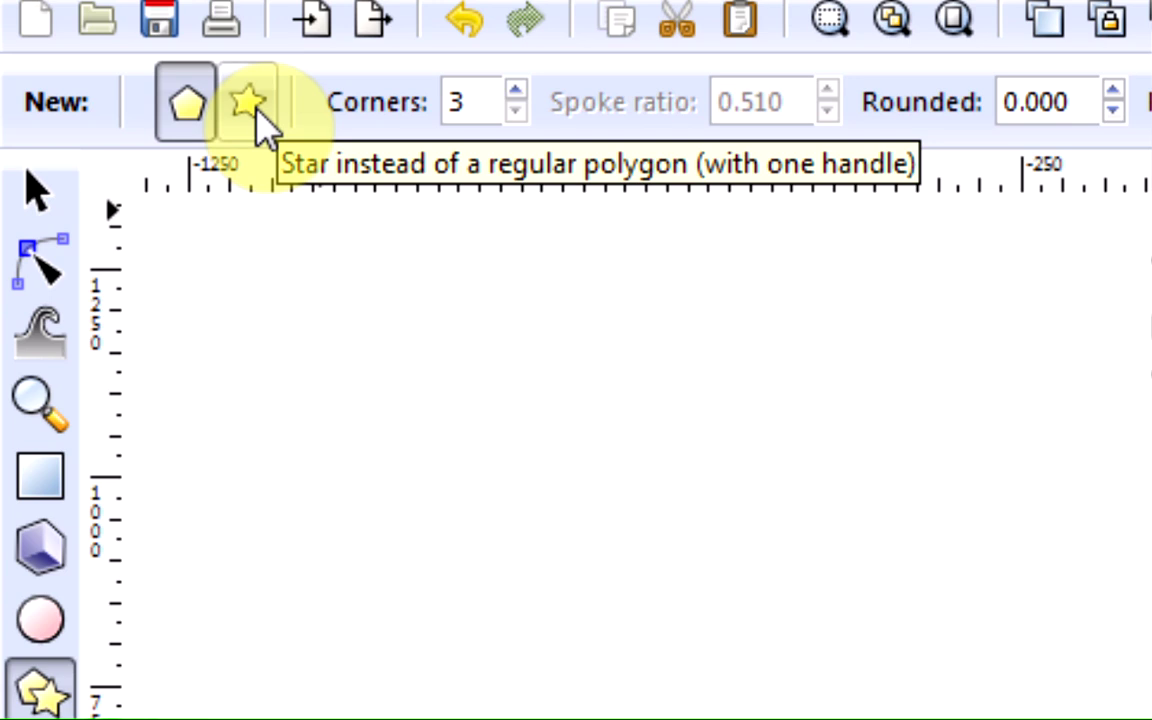
{"action": "left_click", "coordinate": [250, 104]}
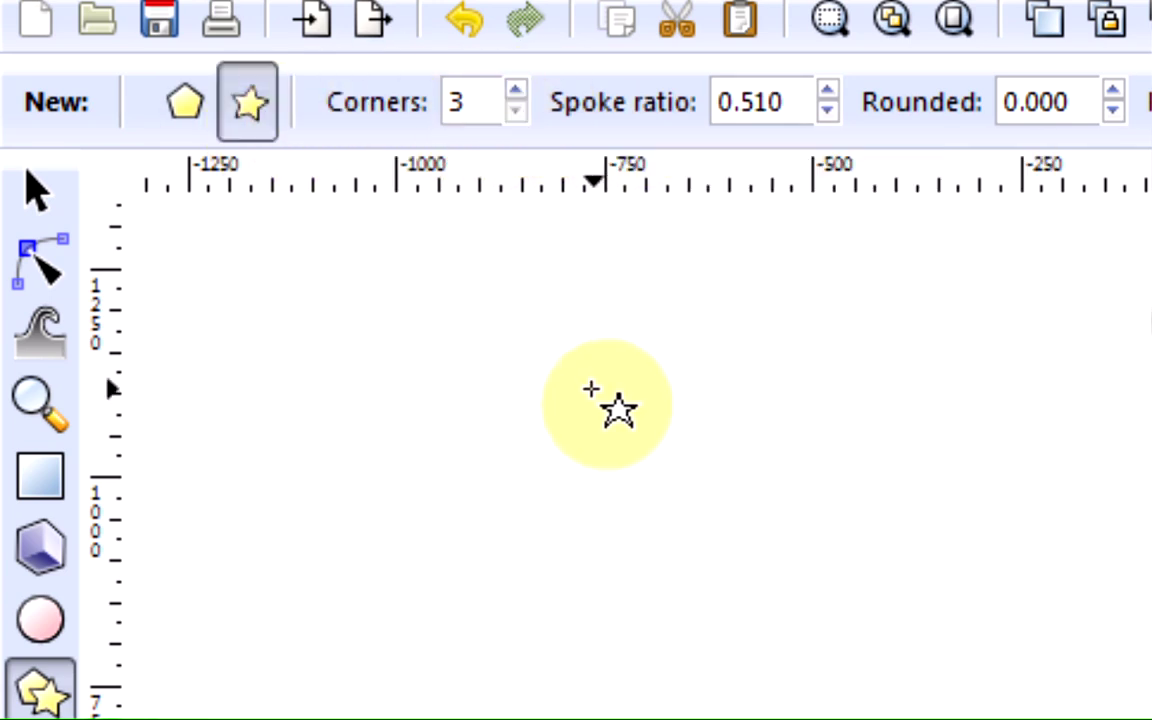
{"action": "left_click_drag", "start_coordinate": [480, 519], "coordinate": [611, 659]}
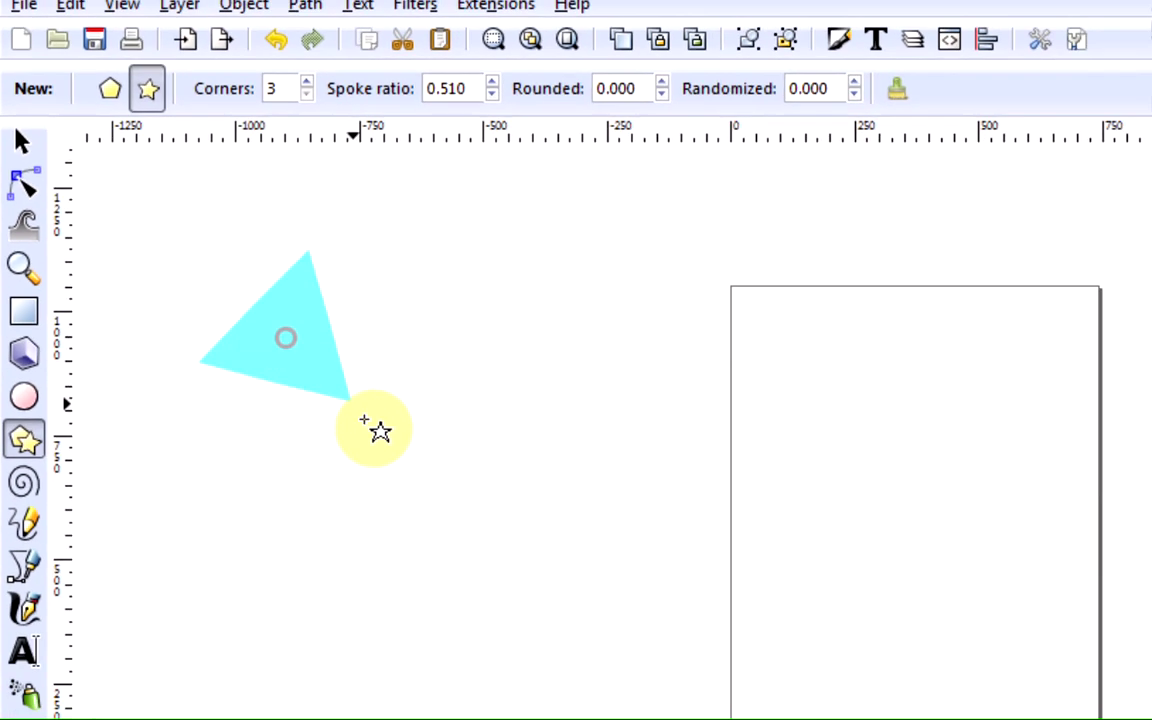
{"action": "left_click_drag", "start_coordinate": [364, 420], "coordinate": [419, 498]}
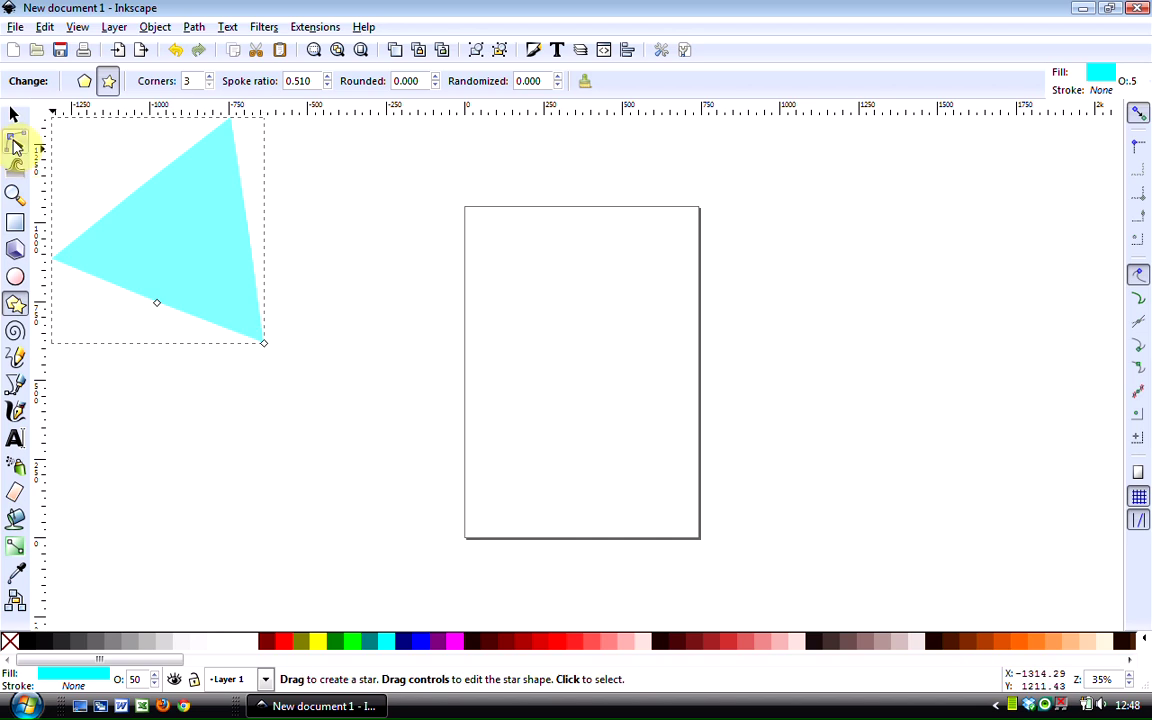
- Move the cyan triangle, recolor it yellow then red, and delete it
{"action": "left_click", "coordinate": [14, 116]}
{"action": "left_click_drag", "start_coordinate": [152, 212], "coordinate": [237, 297]}
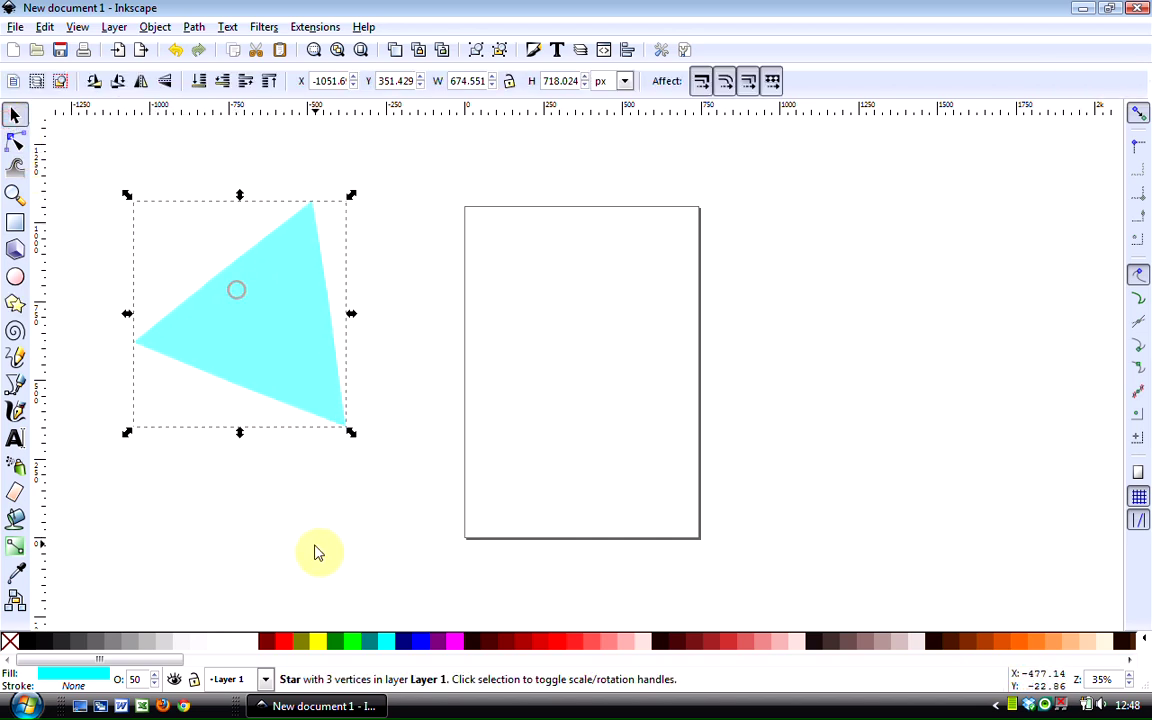
{"action": "left_click", "coordinate": [316, 641]}
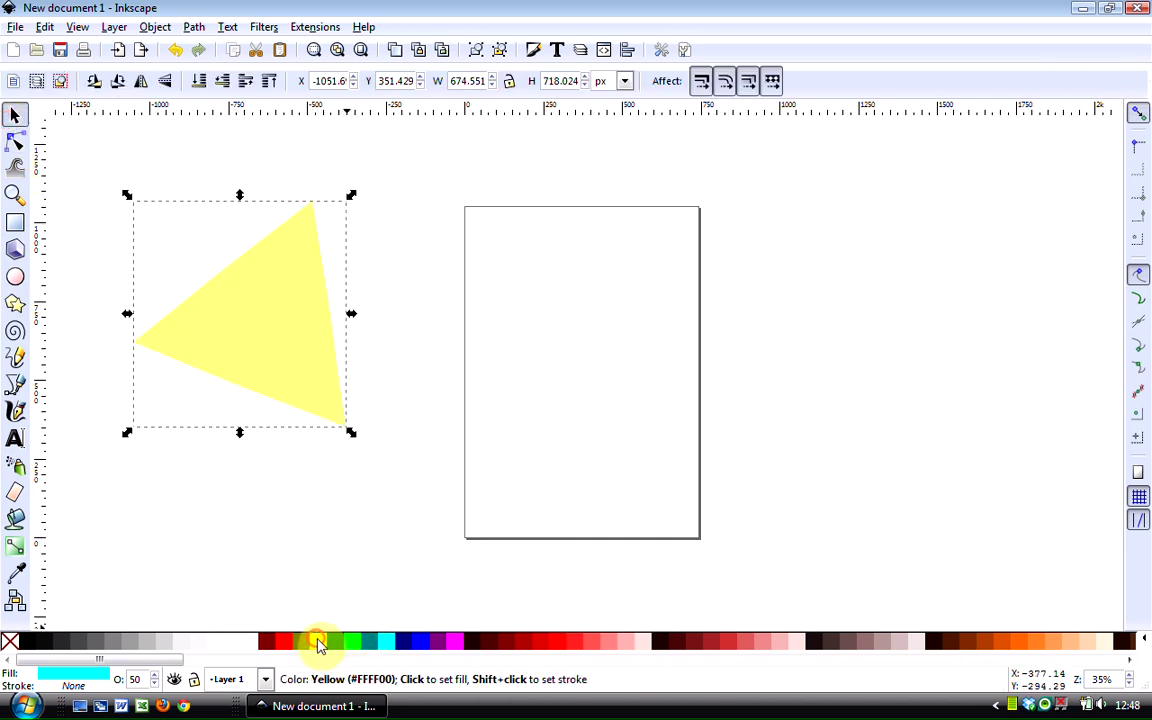
{"action": "left_click", "coordinate": [545, 641]}
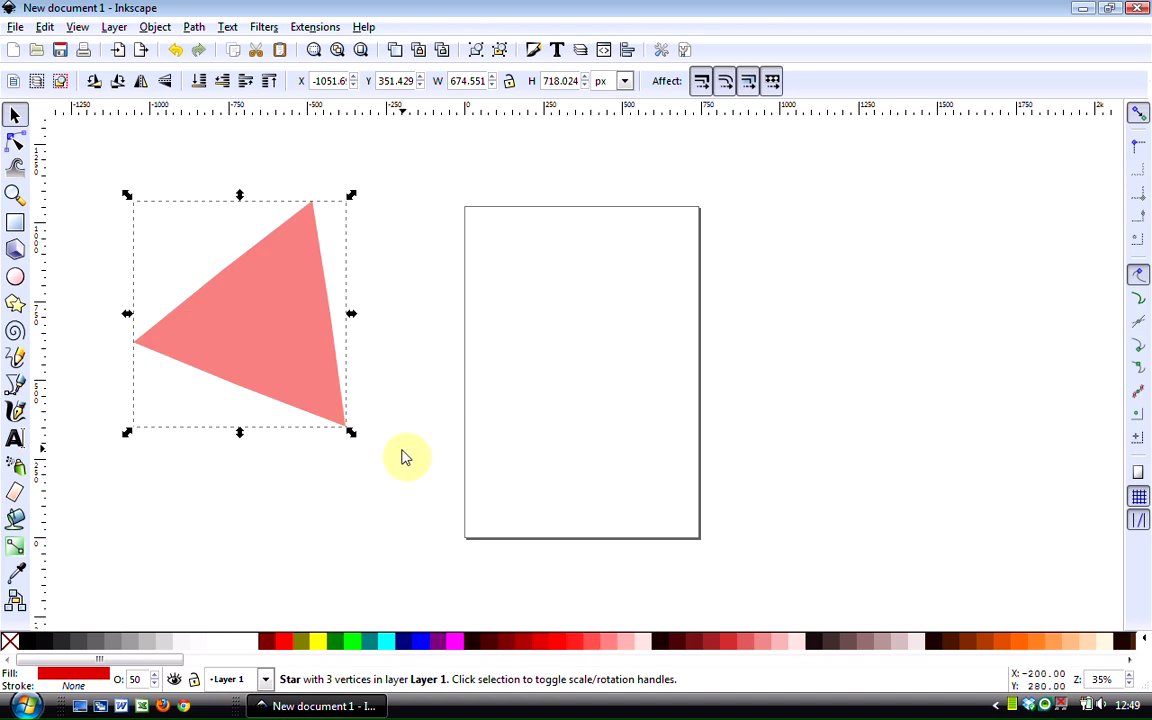
{"action": "key", "text": "Delete"}
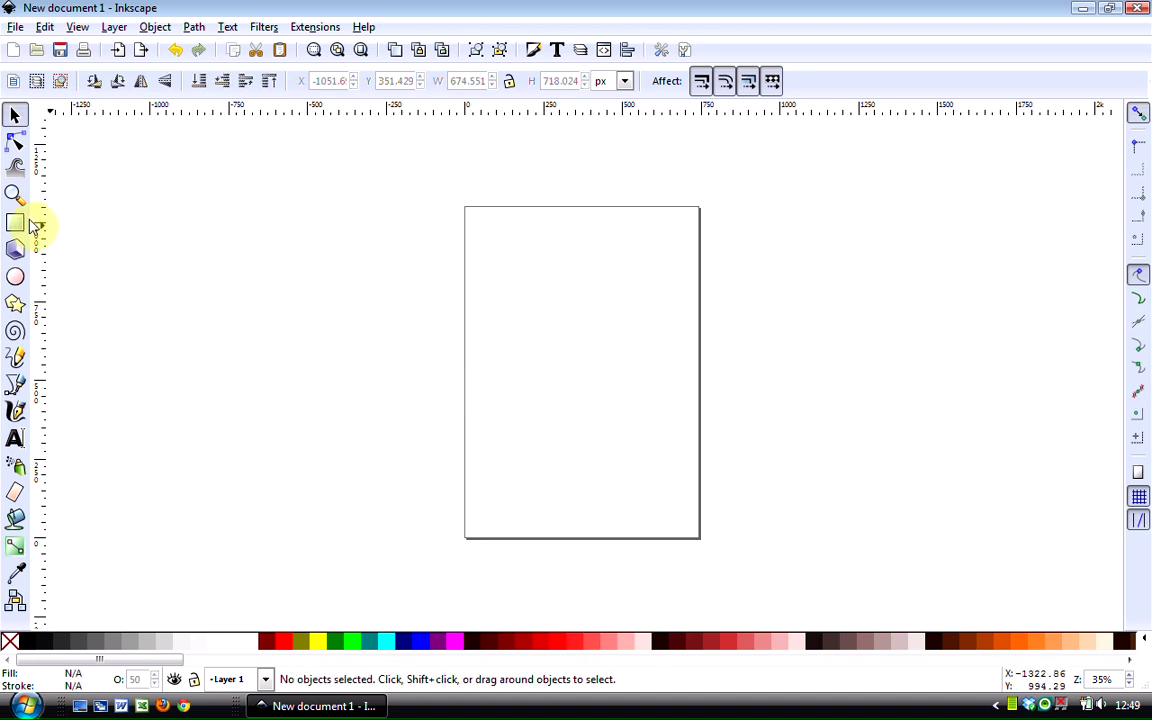
- Draw a red triangle in plain polygon mode beside the page, then delete it
{"action": "left_click", "coordinate": [15, 304]}
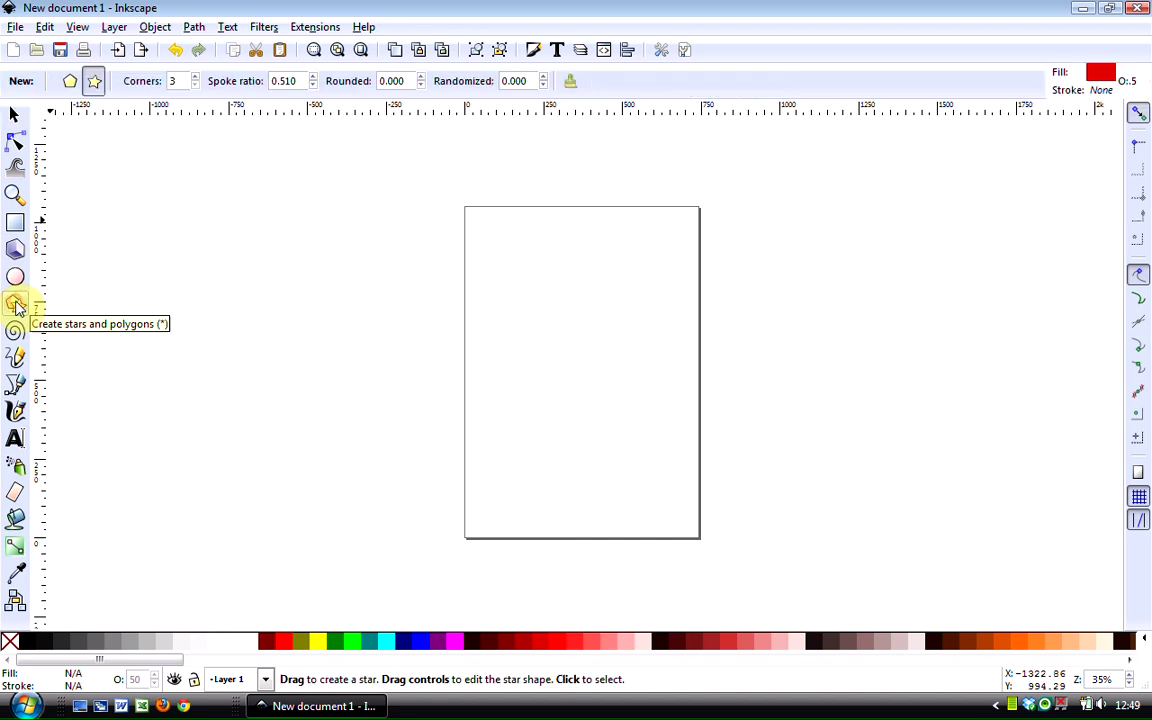
{"action": "left_click", "coordinate": [68, 83]}
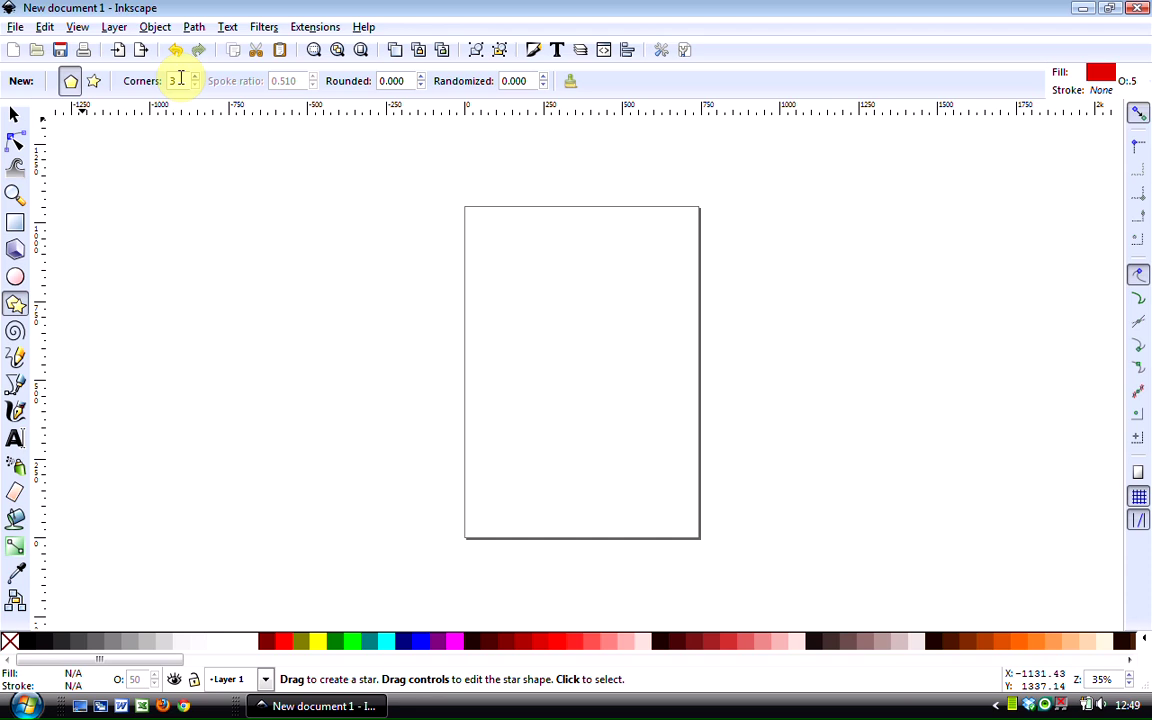
{"action": "left_click_drag", "start_coordinate": [212, 255], "coordinate": [298, 370]}
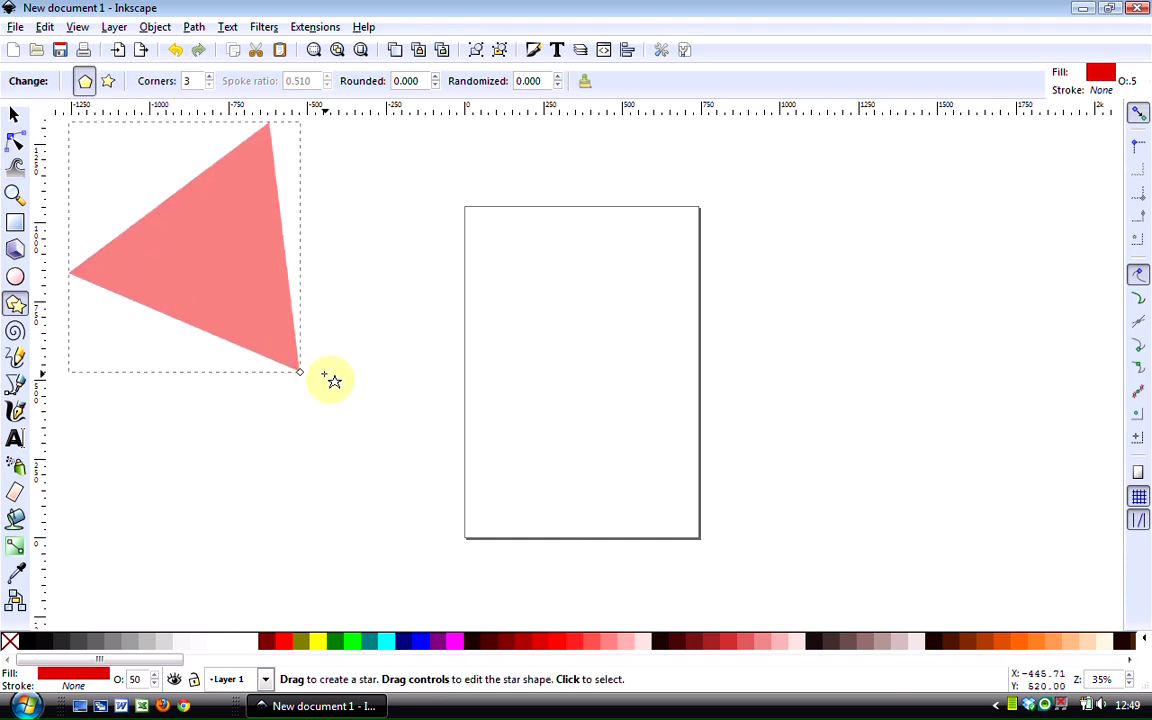
{"action": "left_click", "coordinate": [213, 205]}
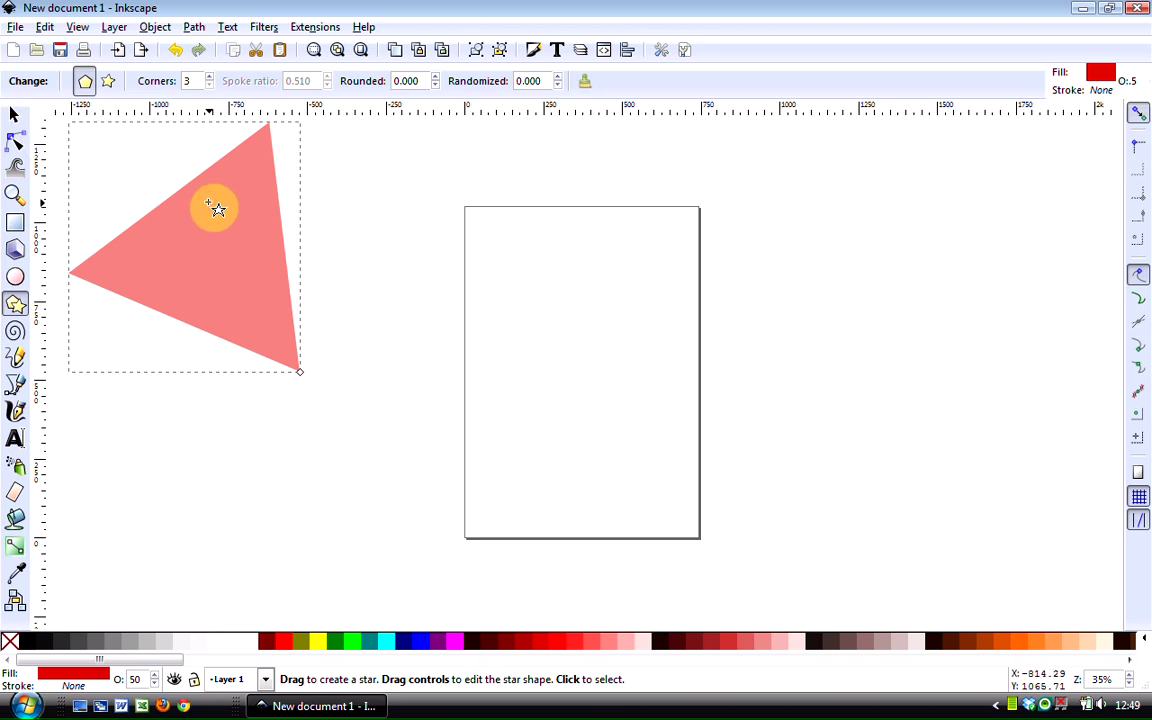
{"action": "left_click", "coordinate": [18, 115]}
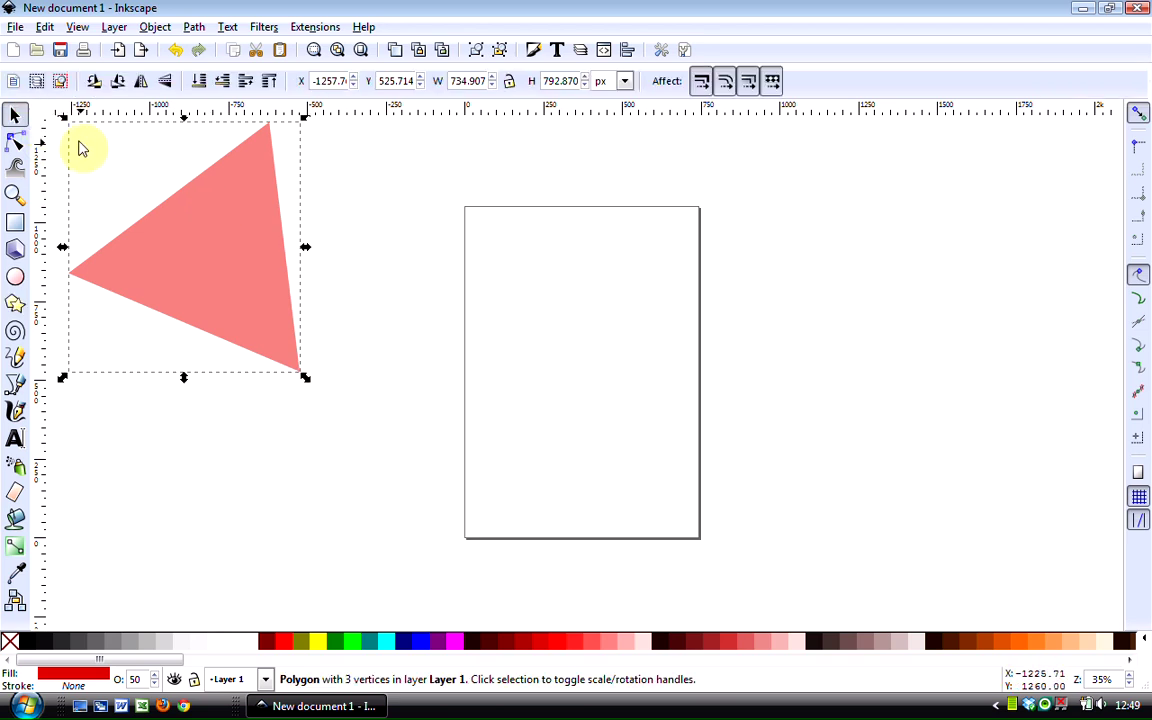
{"action": "key", "text": "Delete"}
- Raise the polygon corners to 5, draw a red pentagon, then delete it
{"action": "left_click", "coordinate": [15, 303]}
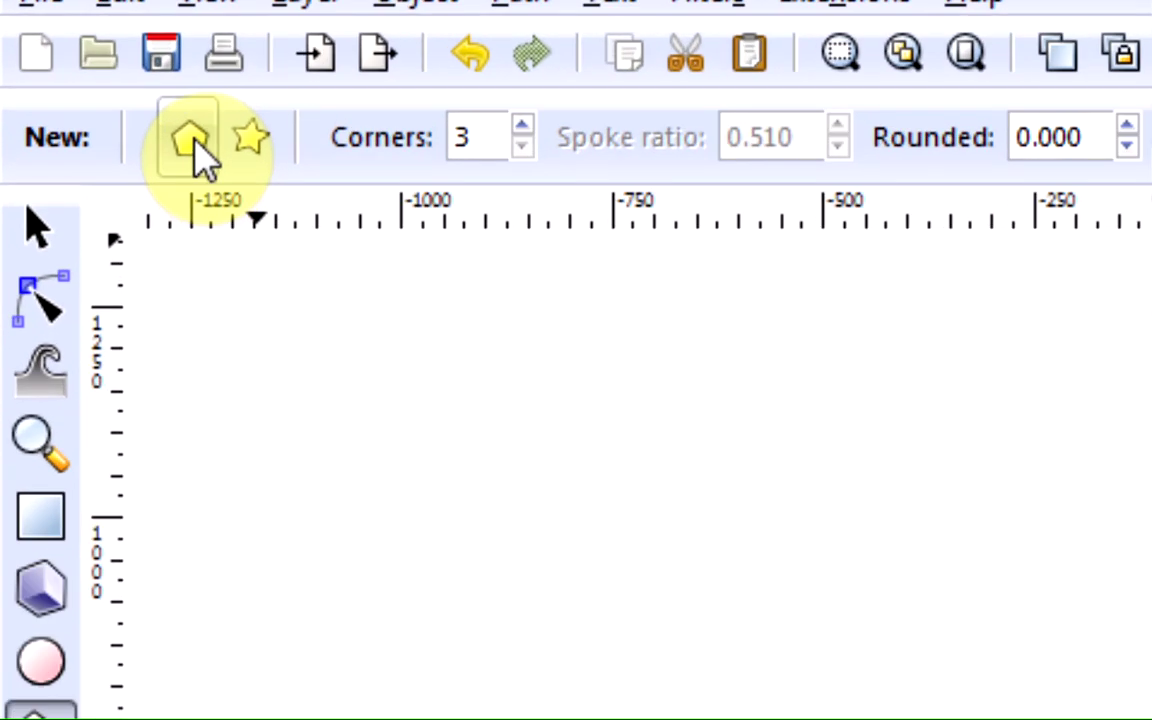
{"action": "left_click", "coordinate": [520, 127]}
{"action": "left_click", "coordinate": [520, 127]}
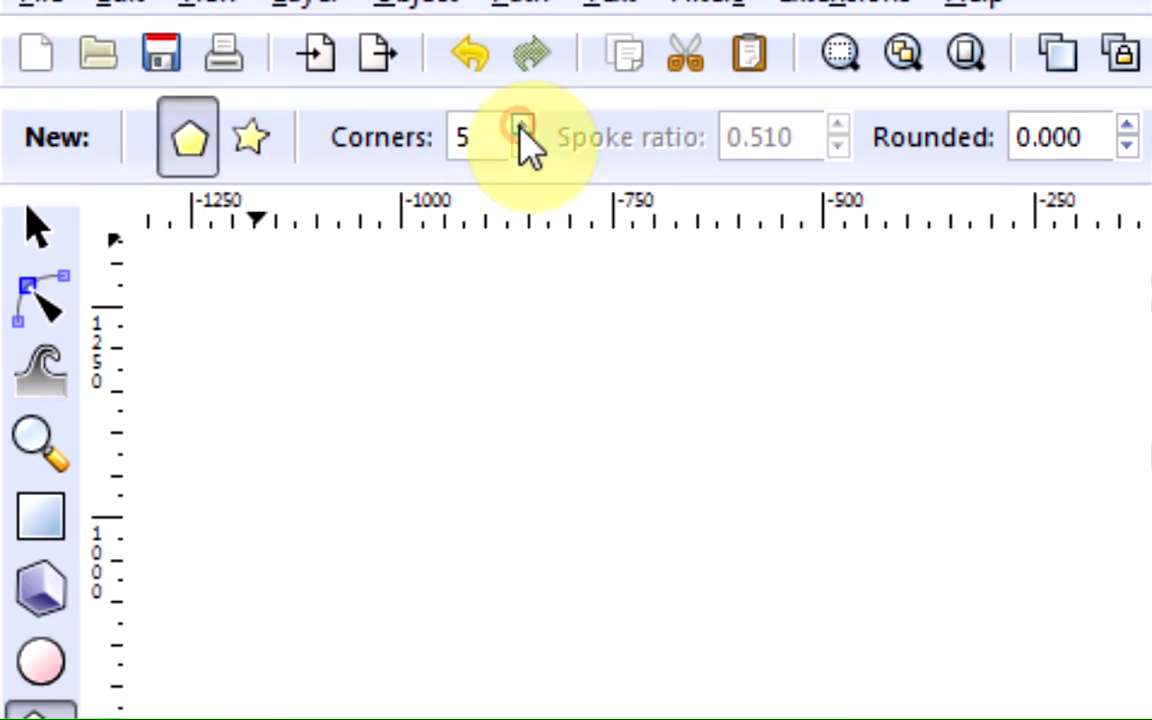
{"action": "left_click_drag", "start_coordinate": [462, 616], "coordinate": [340, 369]}
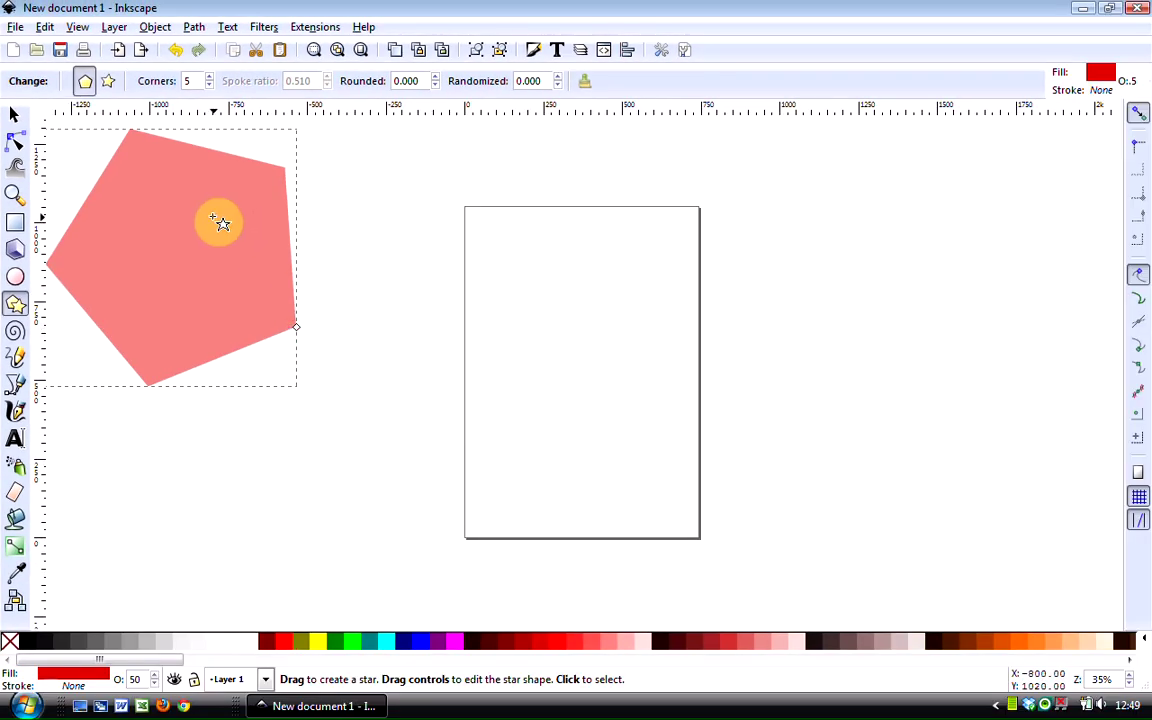
{"action": "key", "text": "Delete"}
- Switch to star mode with fewer corners, draw a red three-pointed star, then delete it
{"action": "left_click", "coordinate": [94, 80]}
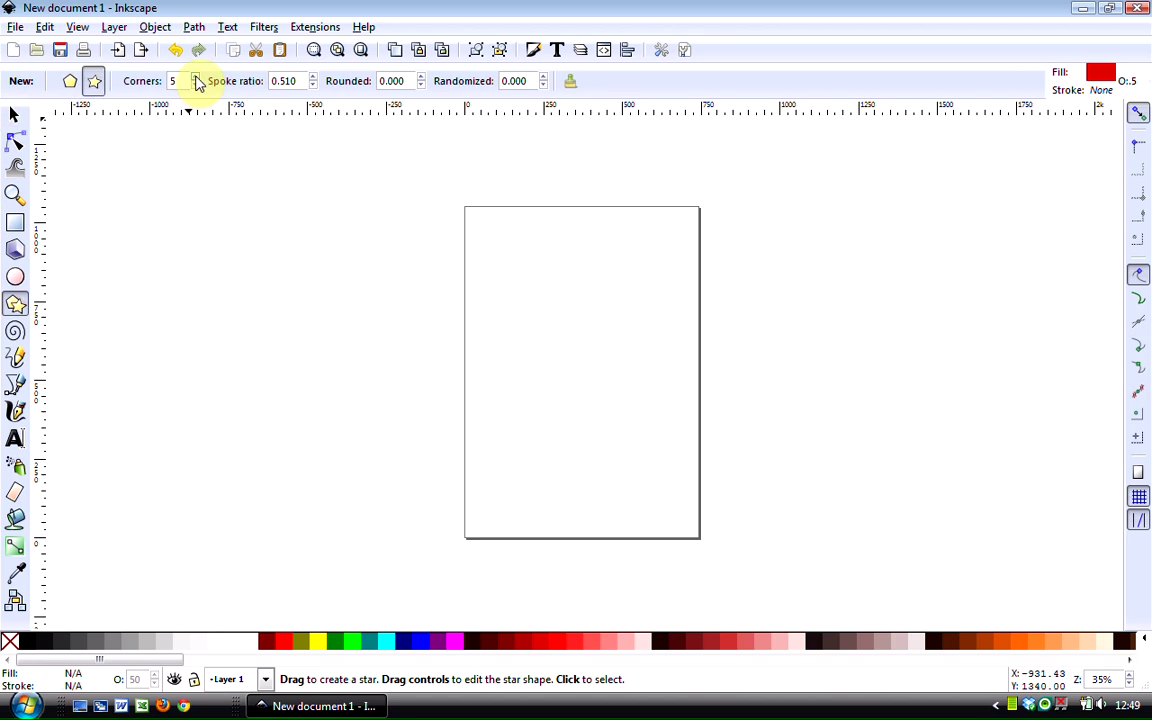
{"action": "left_click", "coordinate": [196, 88]}
{"action": "left_click_drag", "start_coordinate": [190, 215], "coordinate": [312, 320]}
{"action": "left_click", "coordinate": [14, 114]}
{"action": "key", "text": "Delete"}
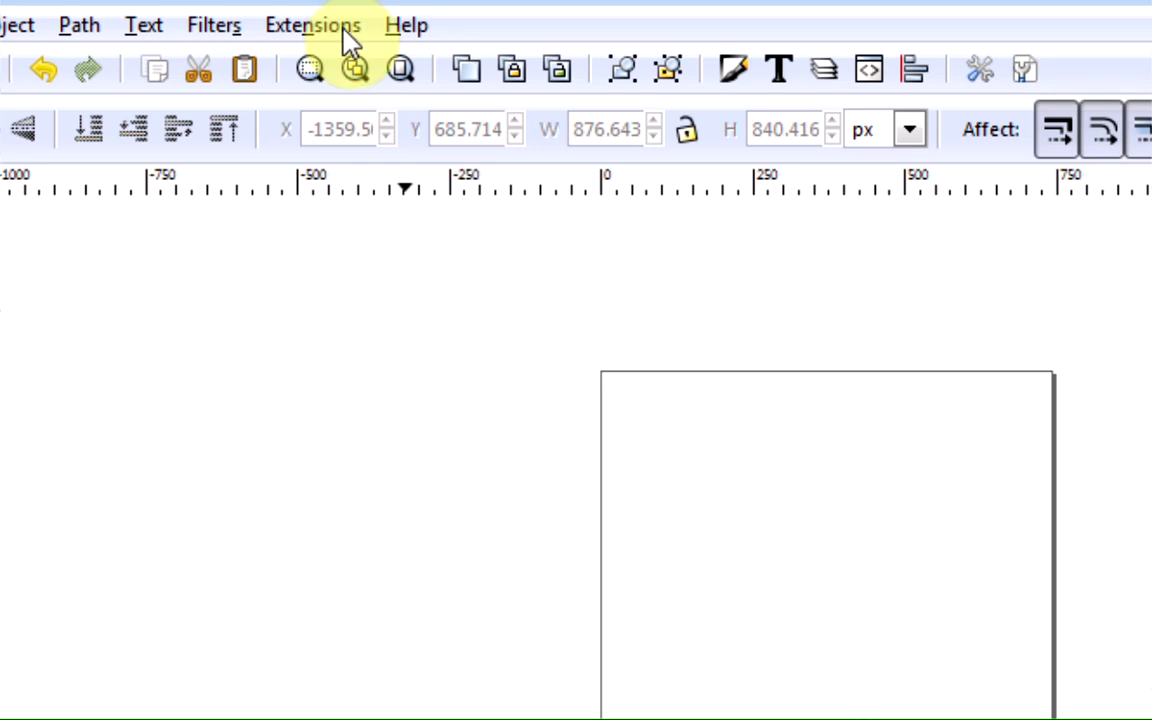
- Open the Triangle generator from Extensions > Render > Triangle
{"action": "left_click", "coordinate": [329, 39]}
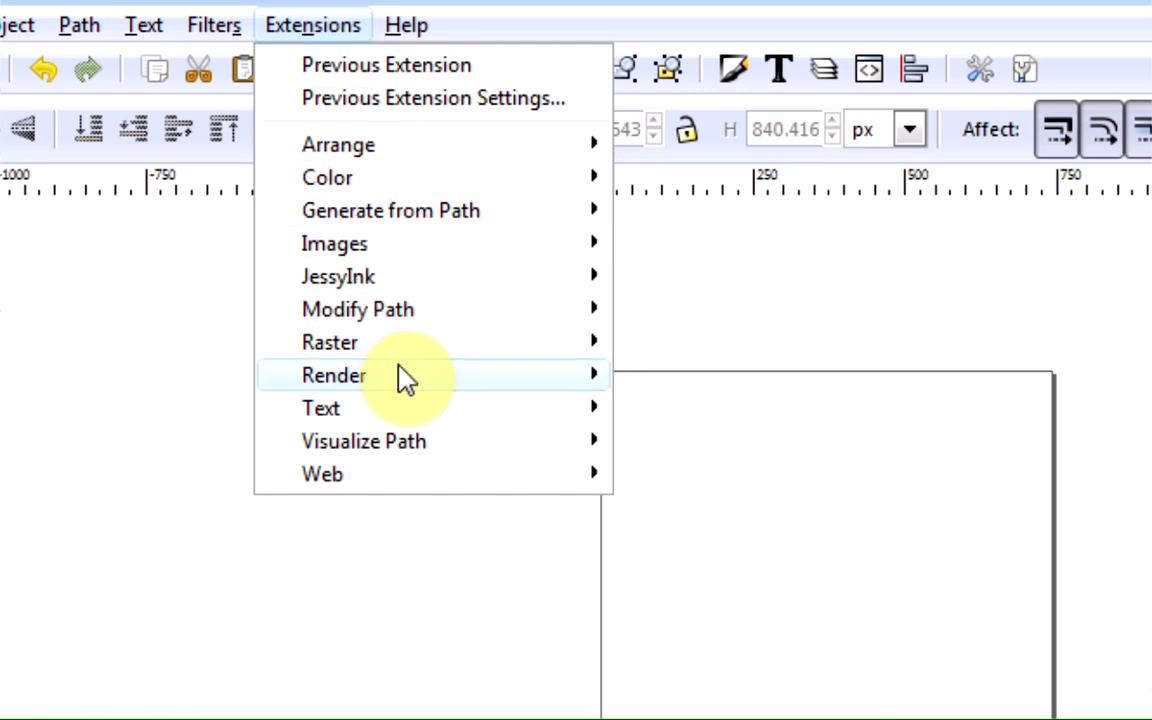
{"action": "mouse_move", "coordinate": [400, 376]}
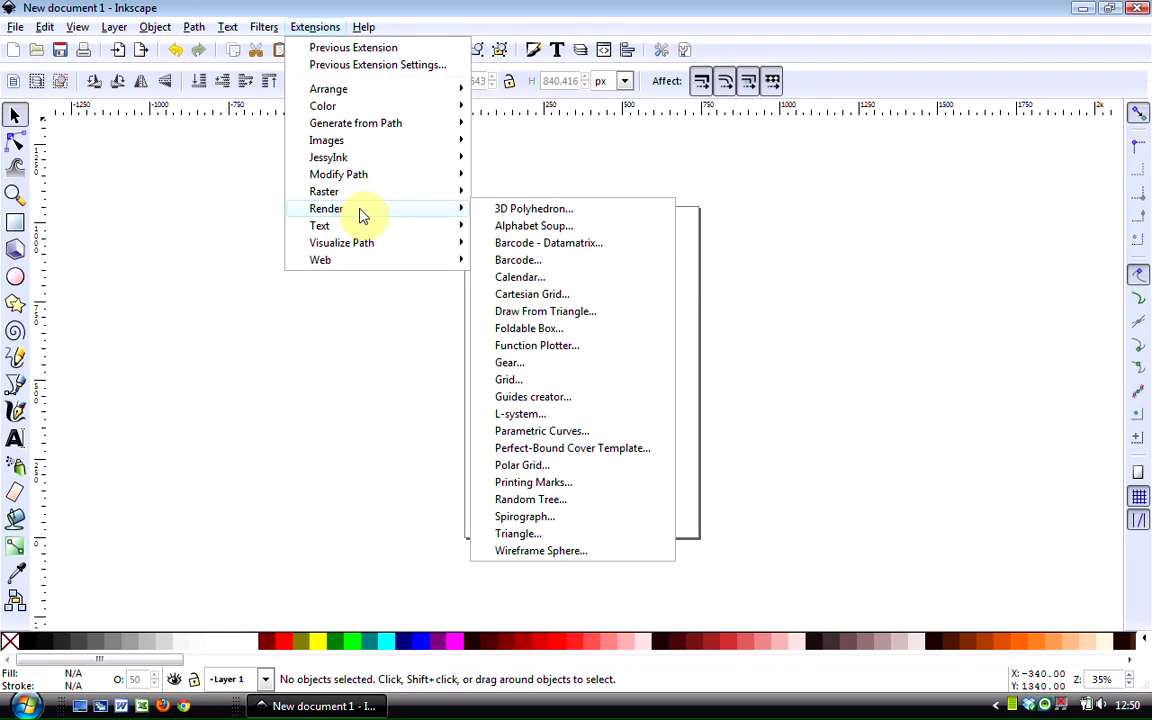
{"action": "left_click", "coordinate": [550, 533]}
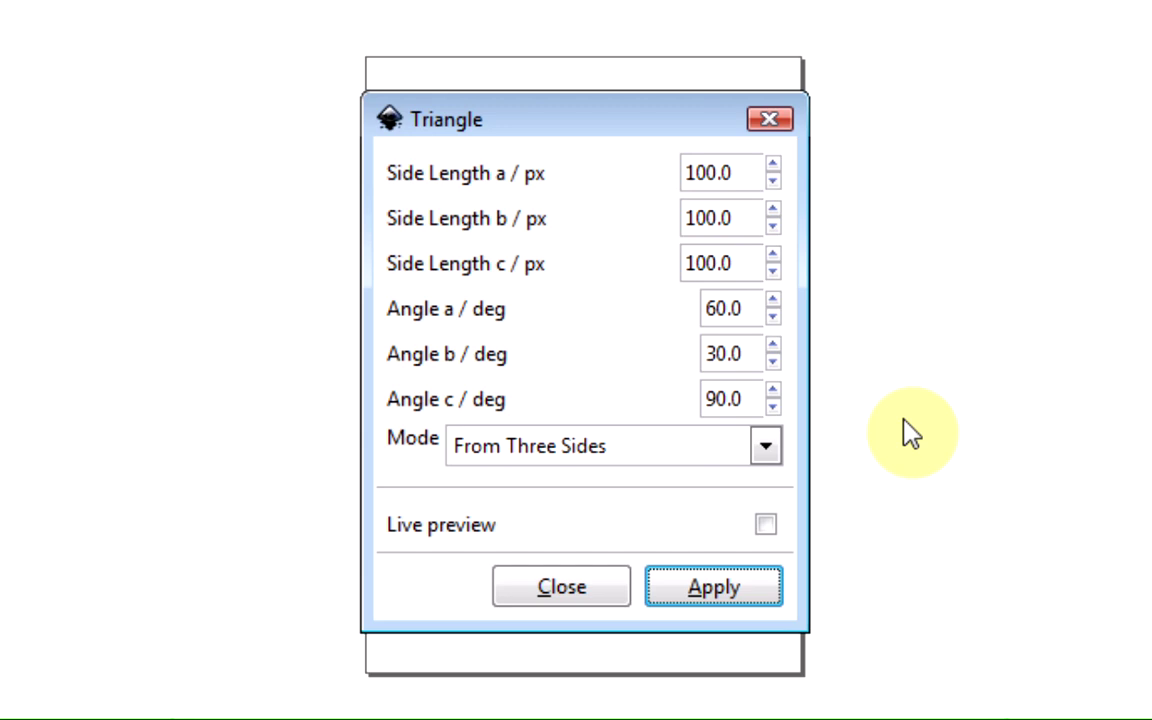
- Keep From Three Sides mode and apply to generate the 100 px equilateral triangle
{"action": "left_click", "coordinate": [765, 449]}
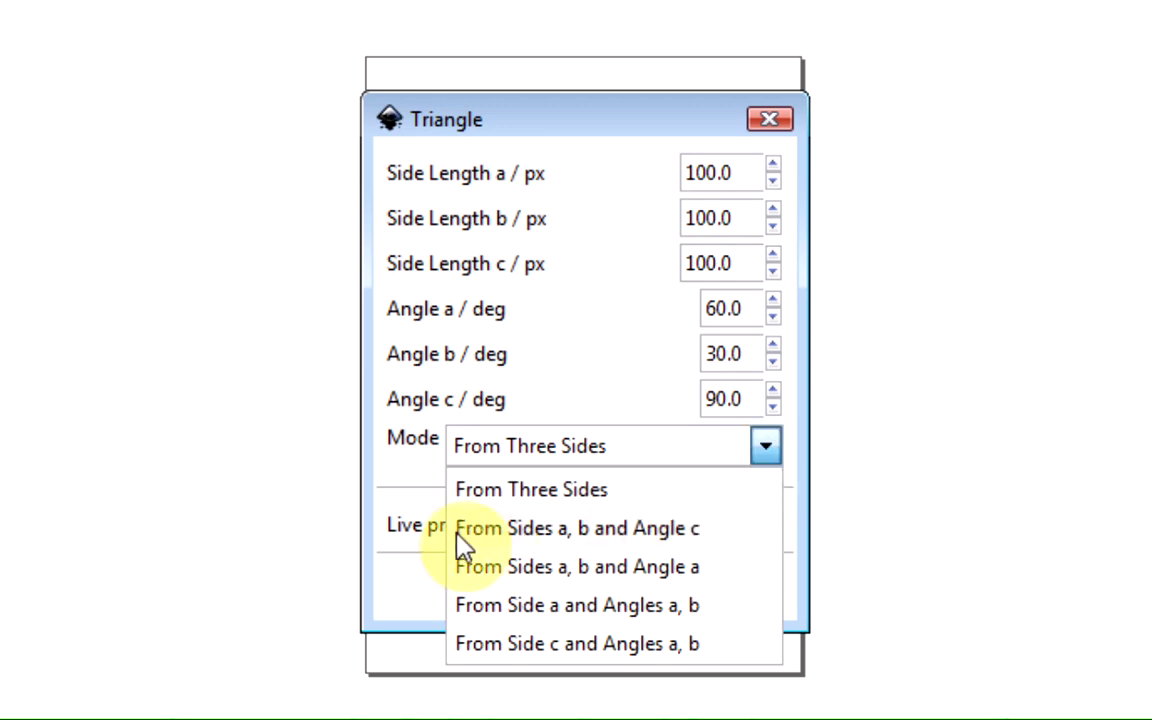
{"action": "left_click", "coordinate": [748, 455]}
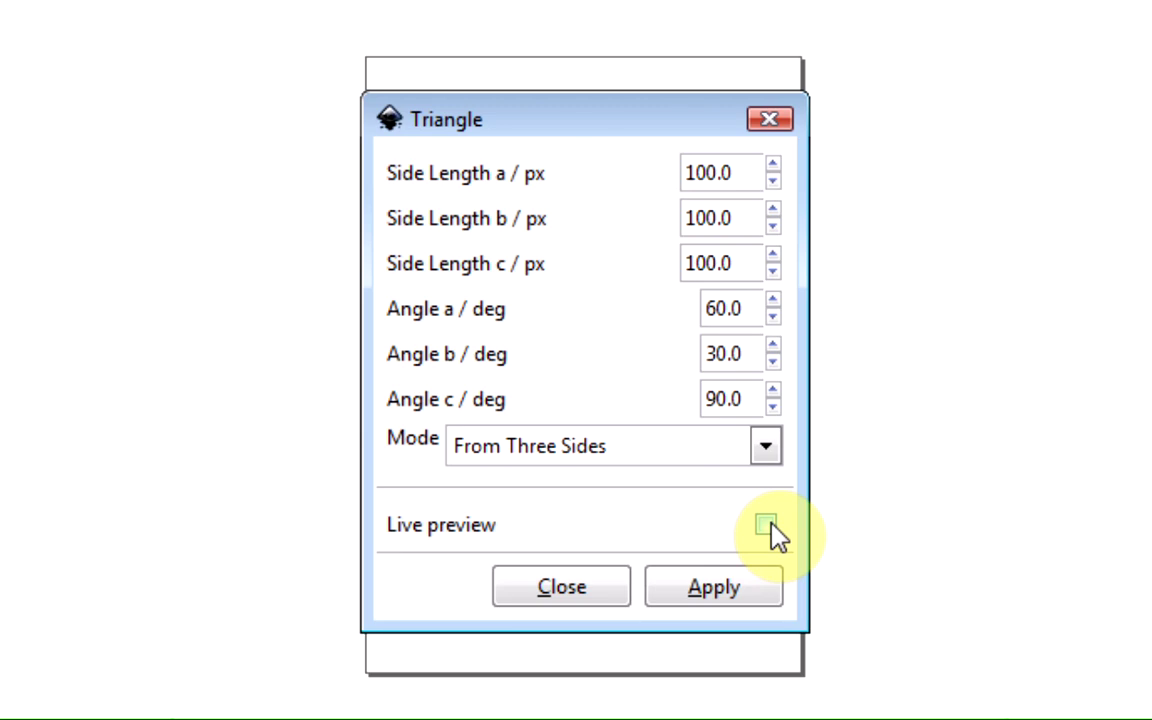
{"action": "left_click", "coordinate": [715, 588]}
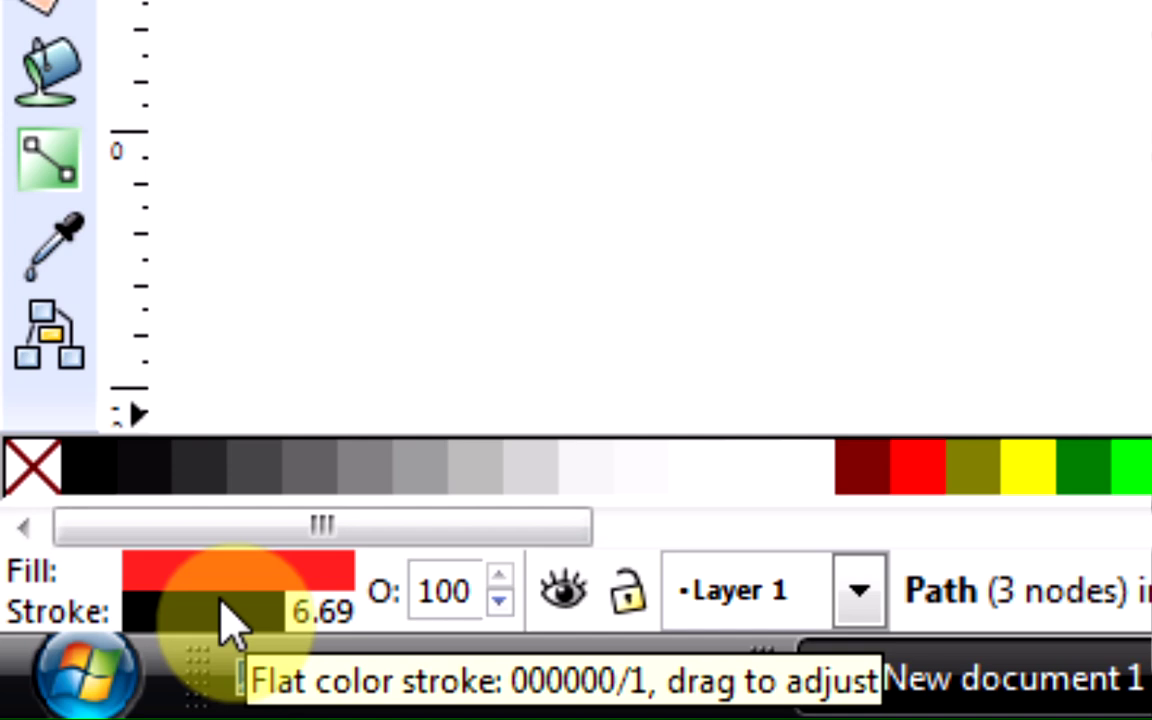
- Remove the triangle's black stroke from the status bar stroke swatch
{"action": "right_click", "coordinate": [226, 617]}
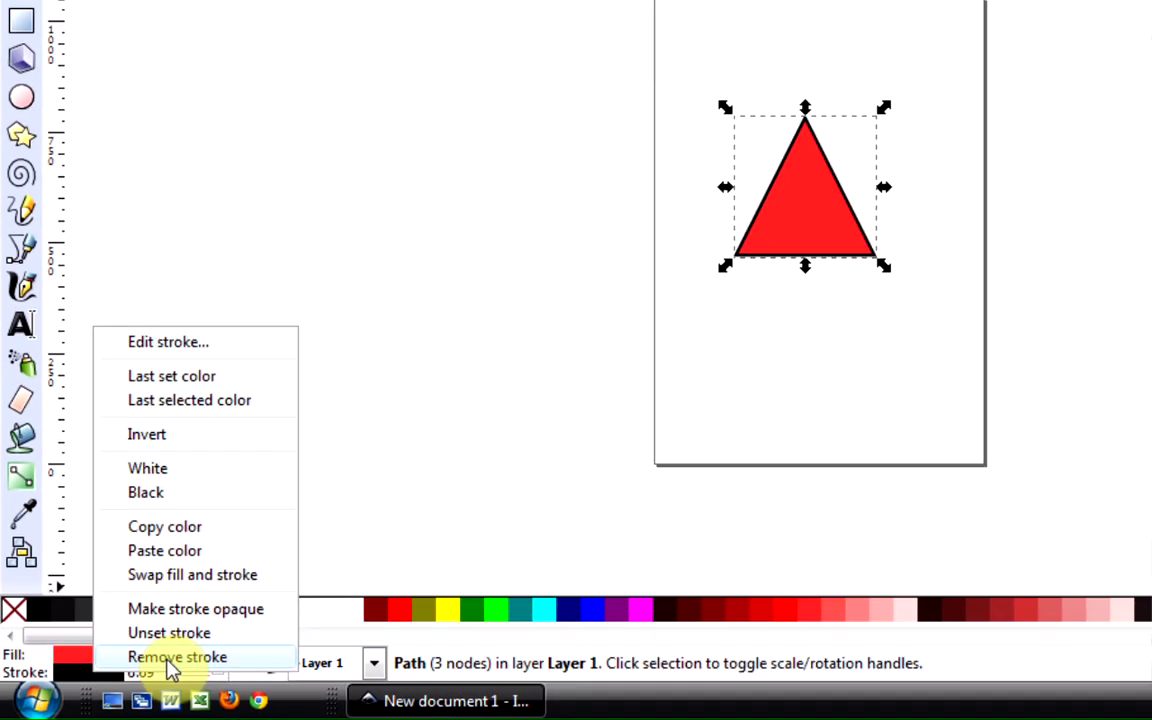
{"action": "left_click", "coordinate": [170, 658]}
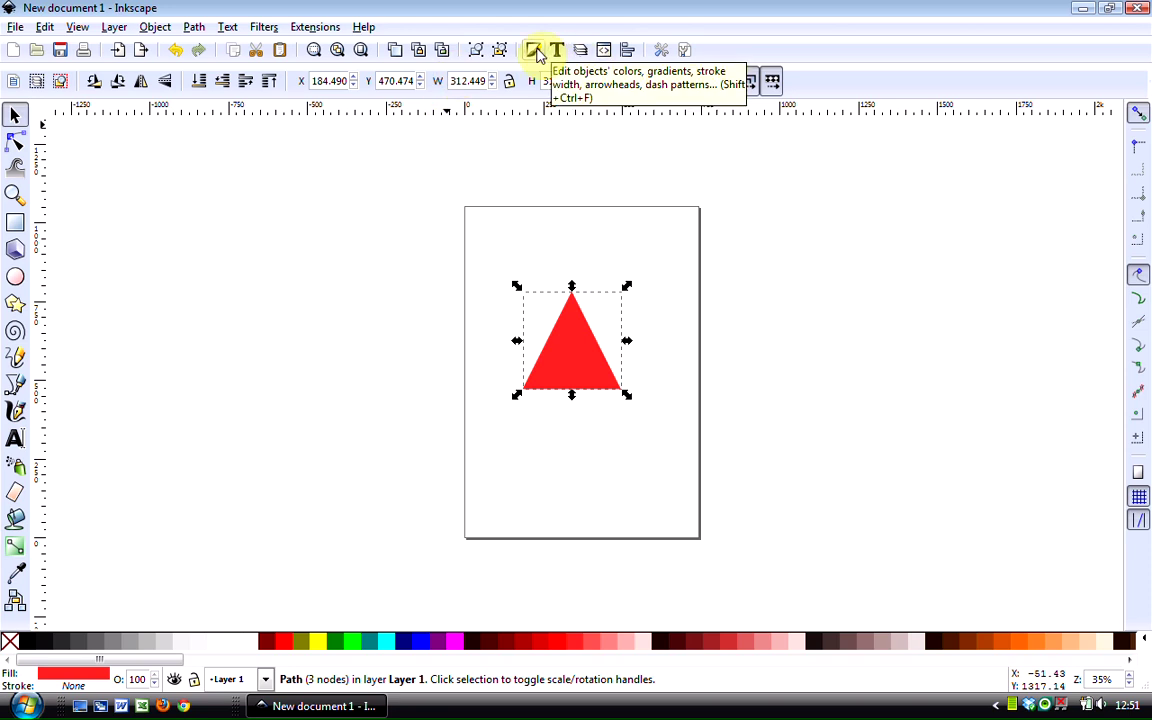
{"action": "left_click", "coordinate": [537, 52]}
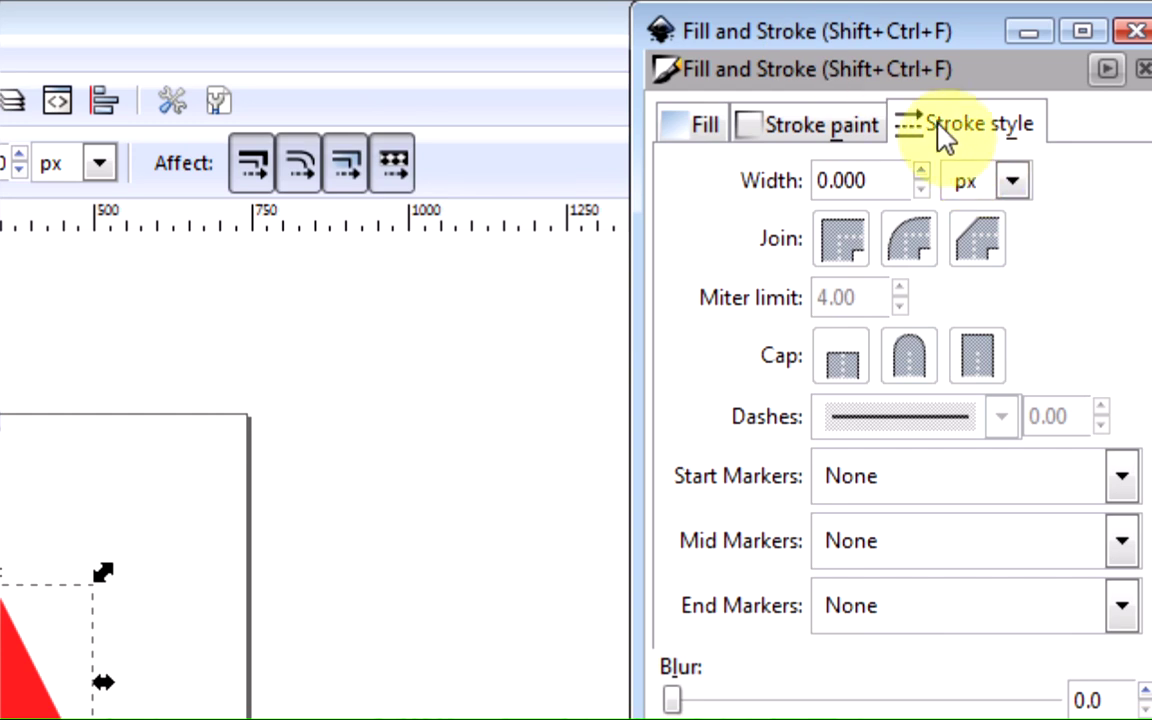
{"action": "double_click", "coordinate": [887, 180]}
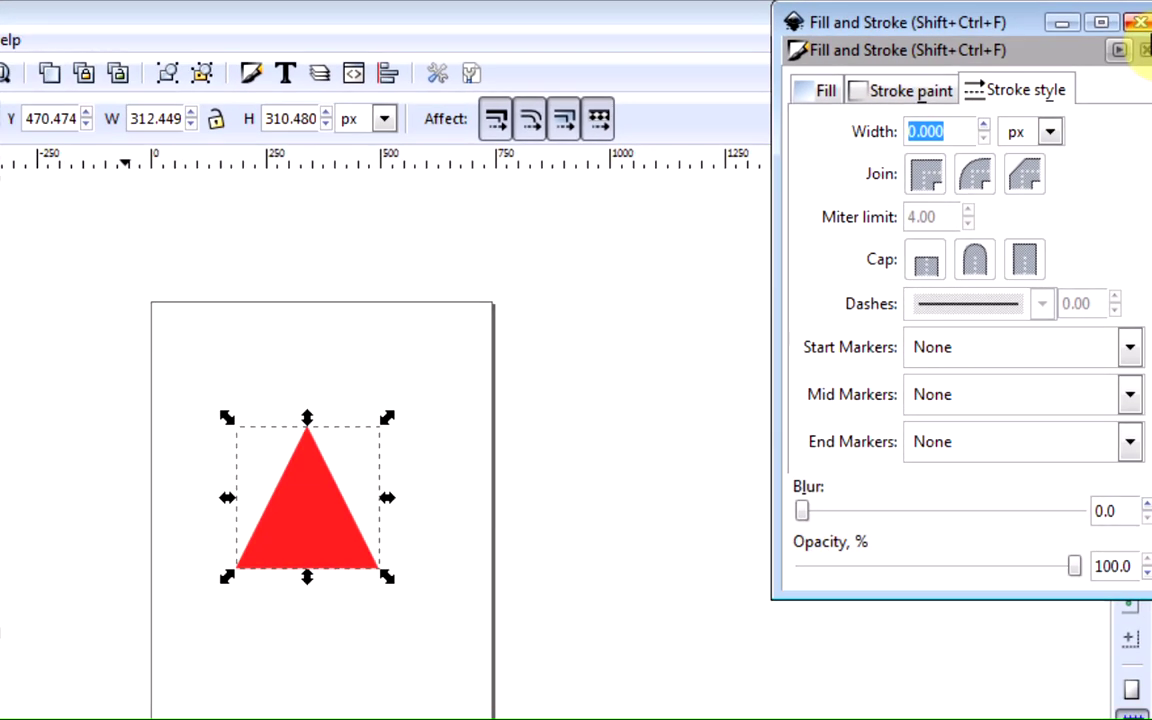
{"action": "left_click", "coordinate": [1145, 49]}
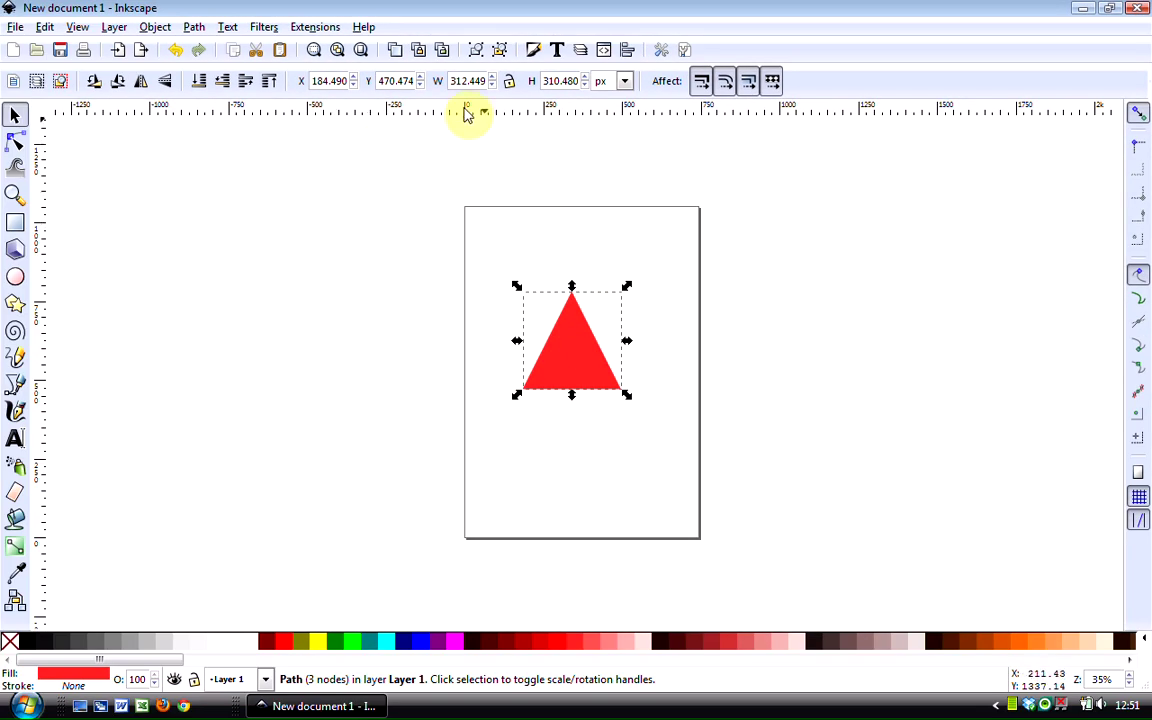